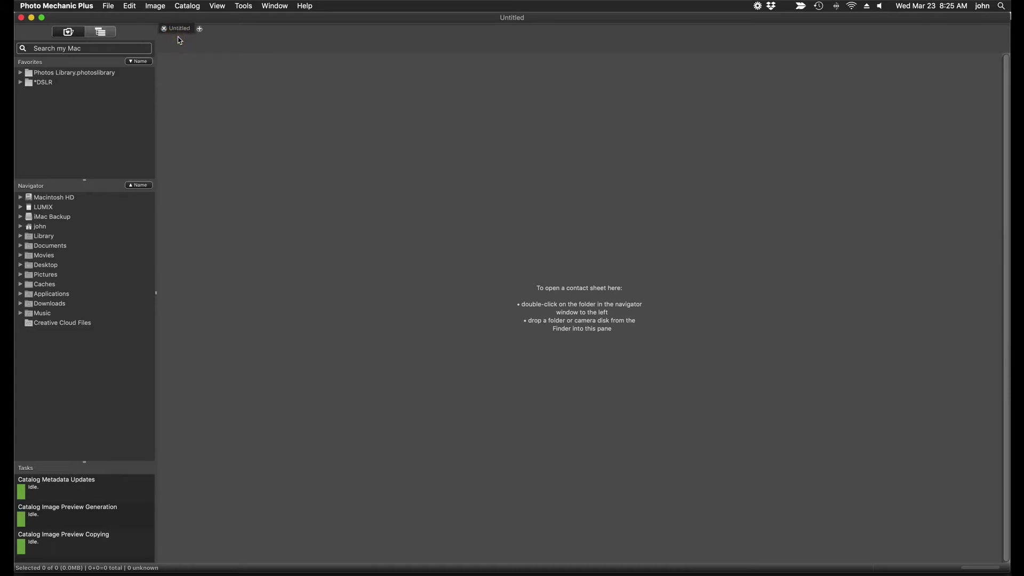
Step: Examine the General preferences, the catalog search pane and the folder navigation pane with its Mac search field
key(super+comma)
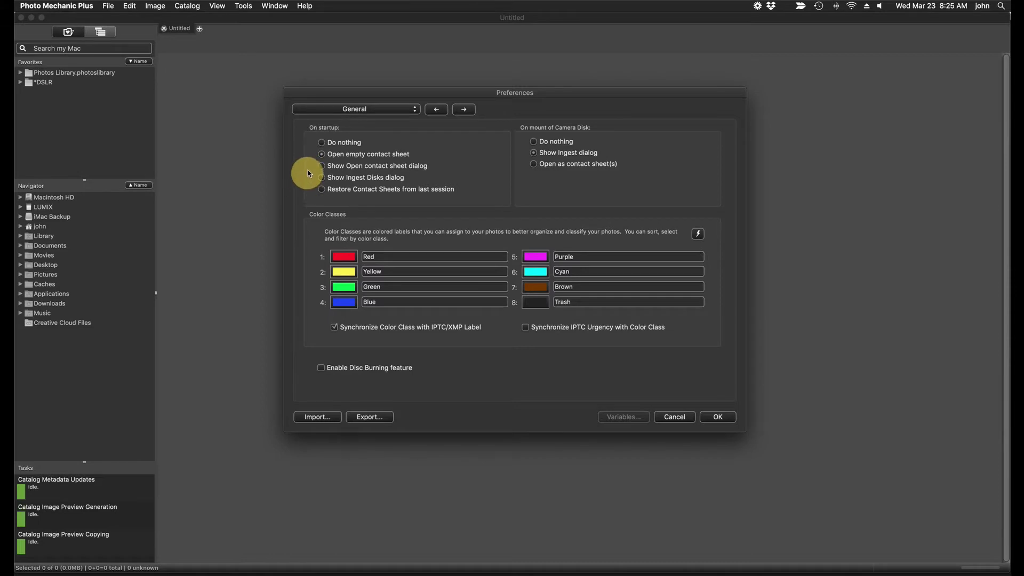
key(Escape)
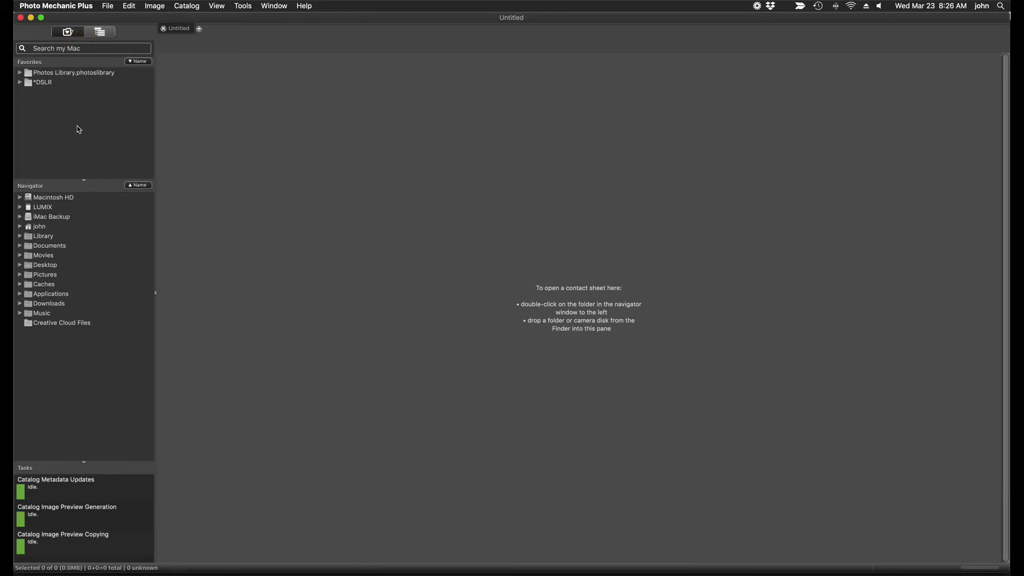
click(95, 36)
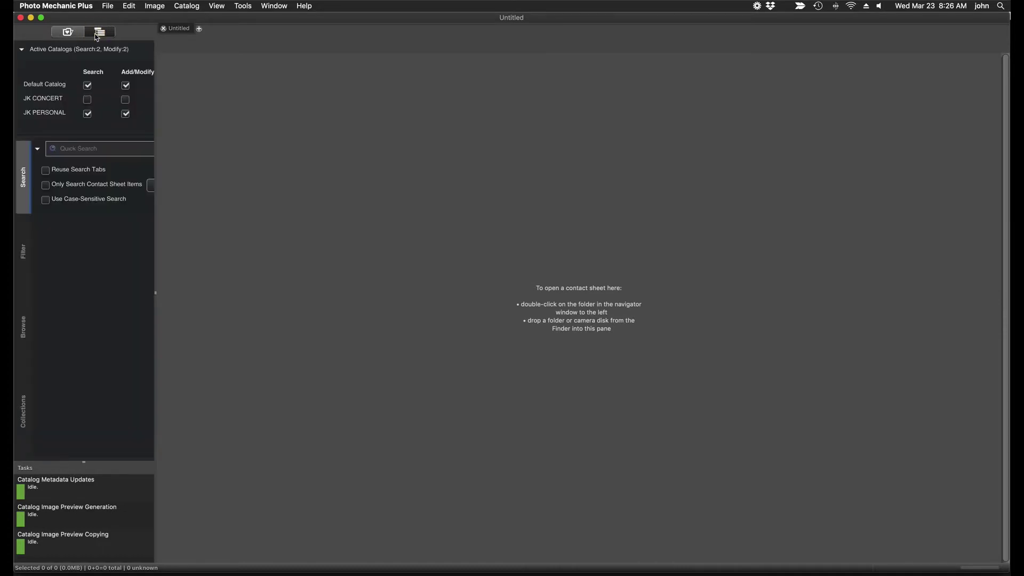
click(68, 34)
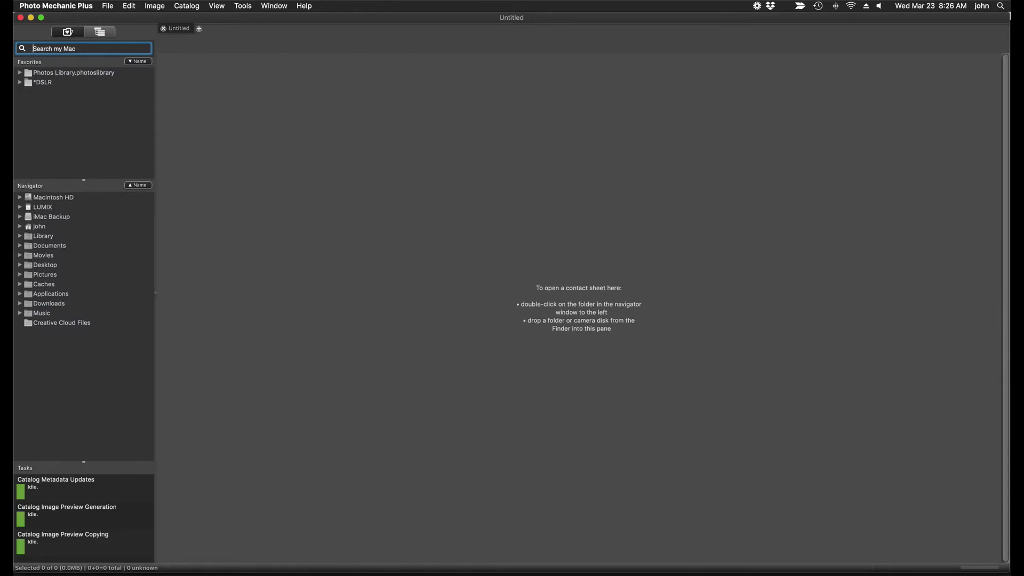
click(34, 48)
click(53, 198)
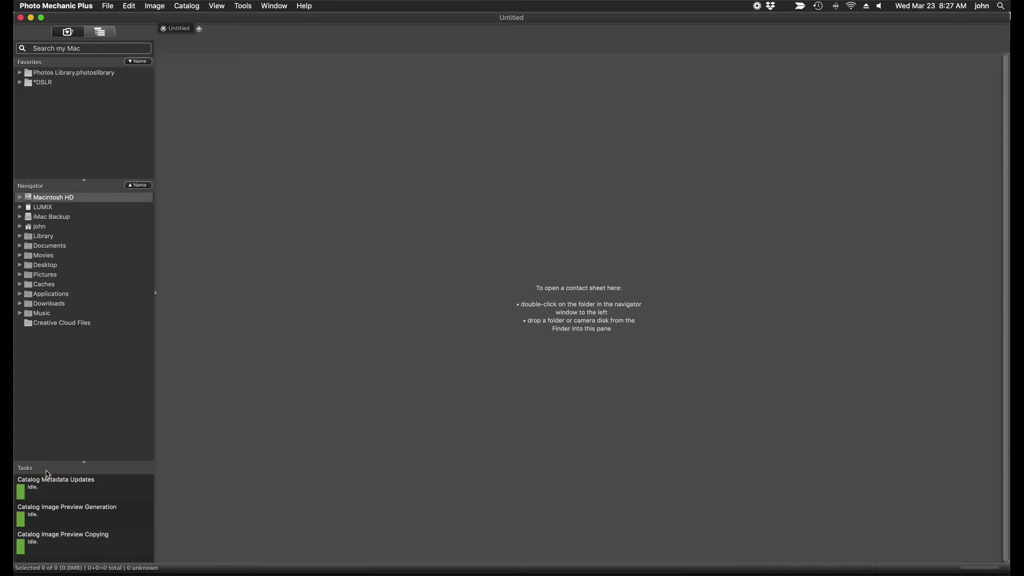
Step: Open the yellow-labelled folder inside Pictures, CAMERA BITS, PHOTOGRAPHER IMAGES as a contact sheet
click(21, 276)
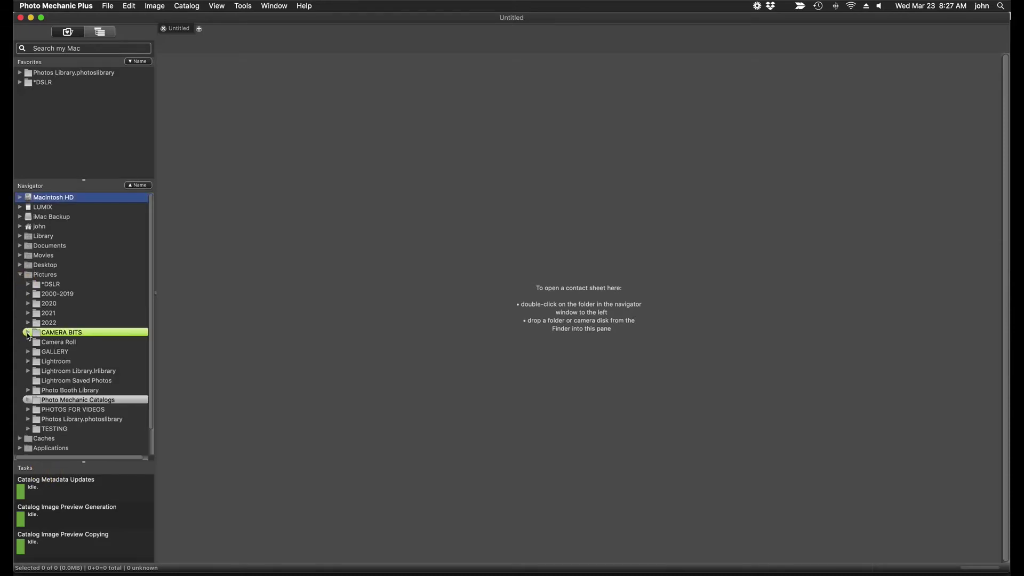
click(27, 333)
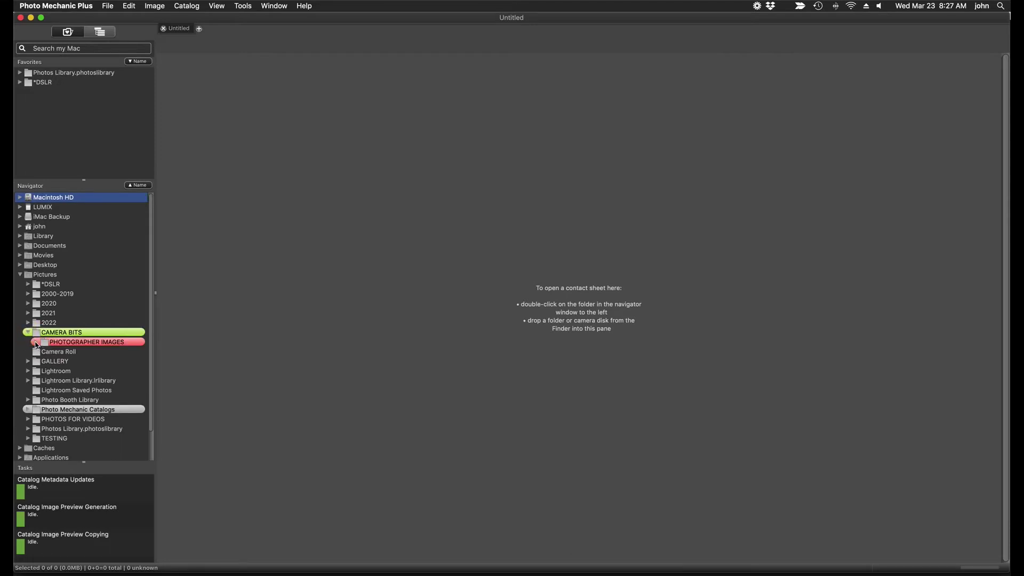
click(36, 343)
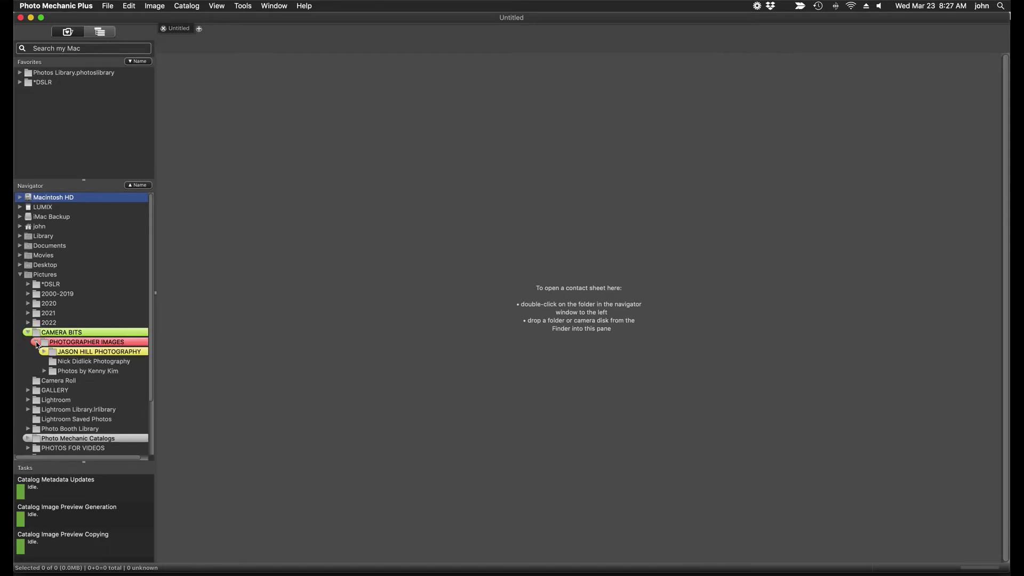
double_click(53, 355)
drag(53, 355, 273, 379)
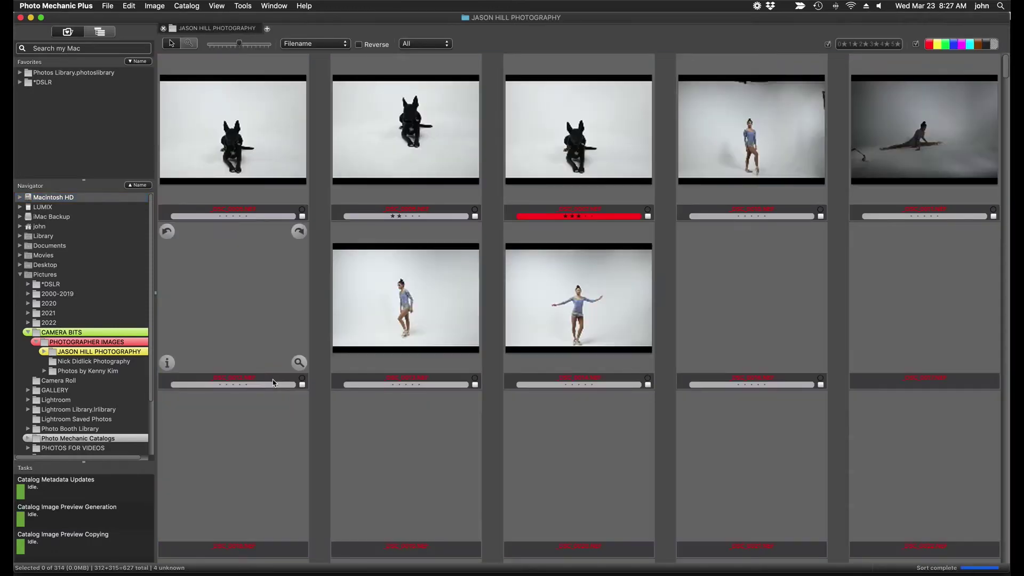
Step: Add the yellow-labelled folder and the one directly below it in PHOTOGRAPHER IMAGES to Favorites
right_click(78, 355)
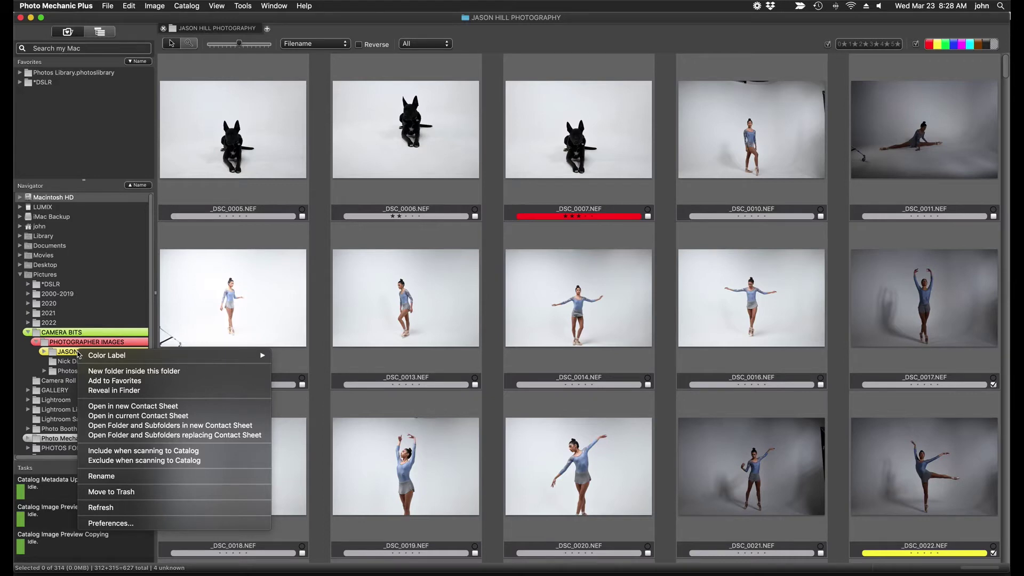
key(Escape)
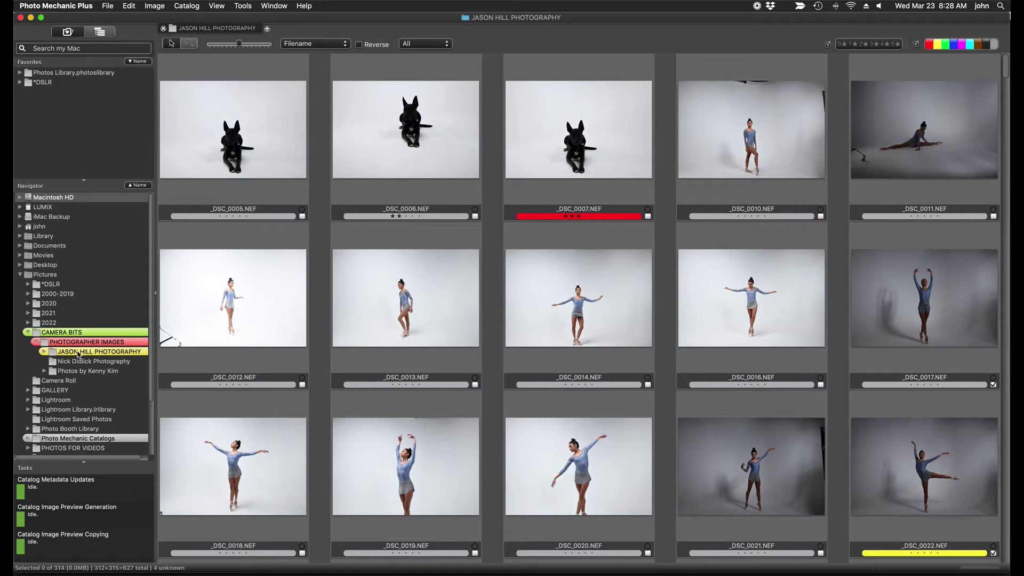
click(97, 115)
drag(56, 356, 68, 125)
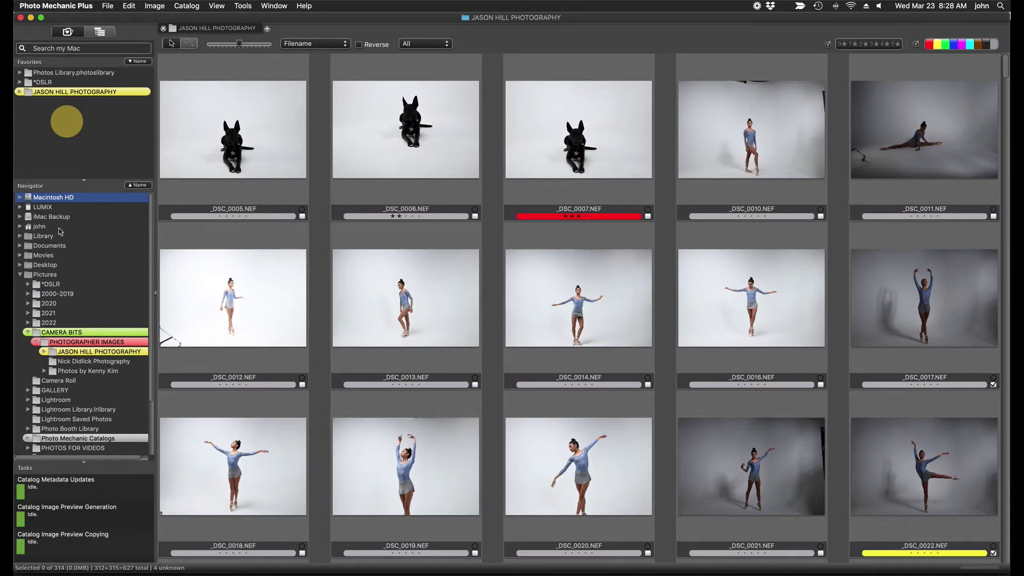
right_click(53, 366)
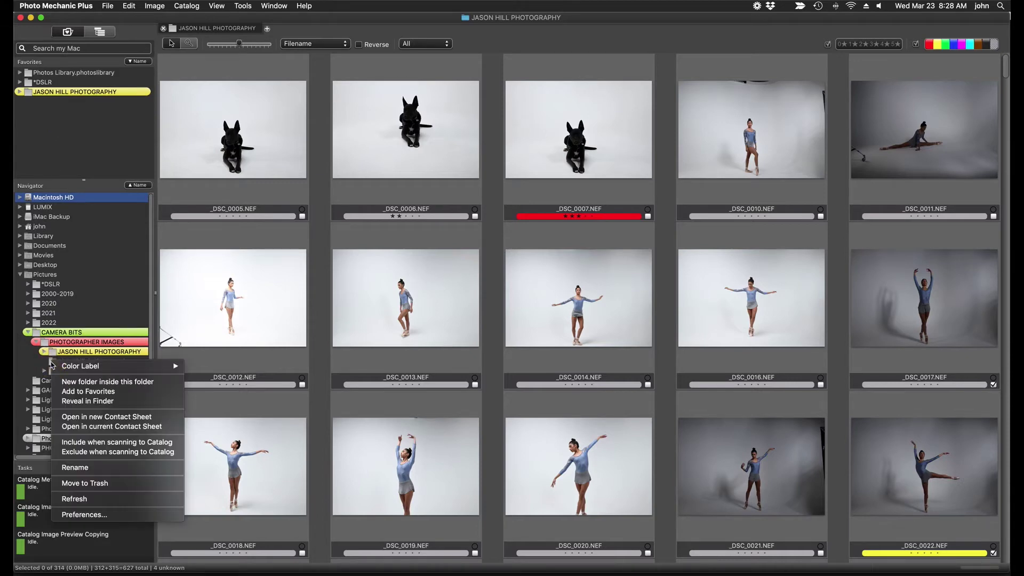
click(68, 392)
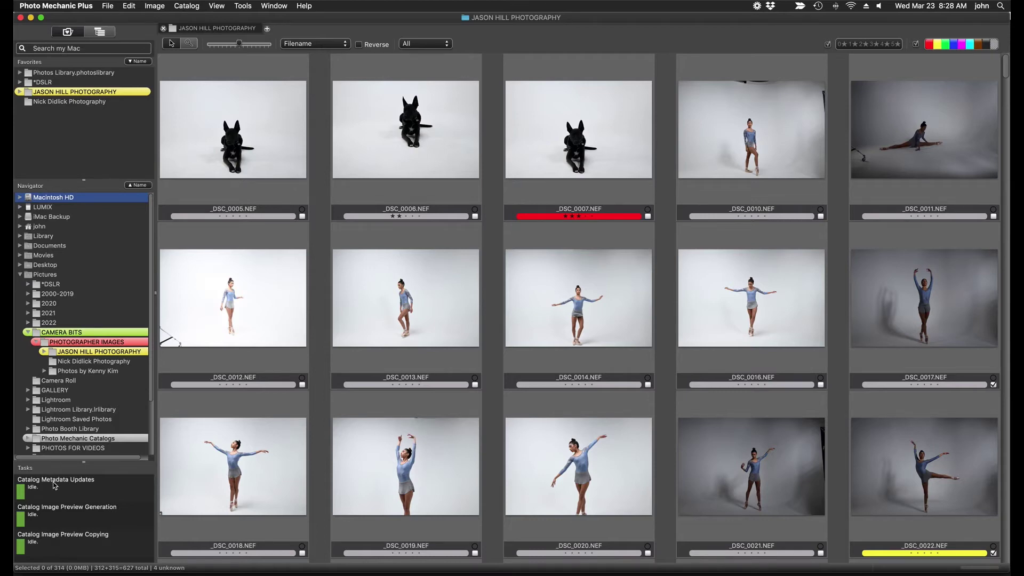
Step: Inspect the Catalog Status details for the background catalog tasks and close them
double_click(54, 486)
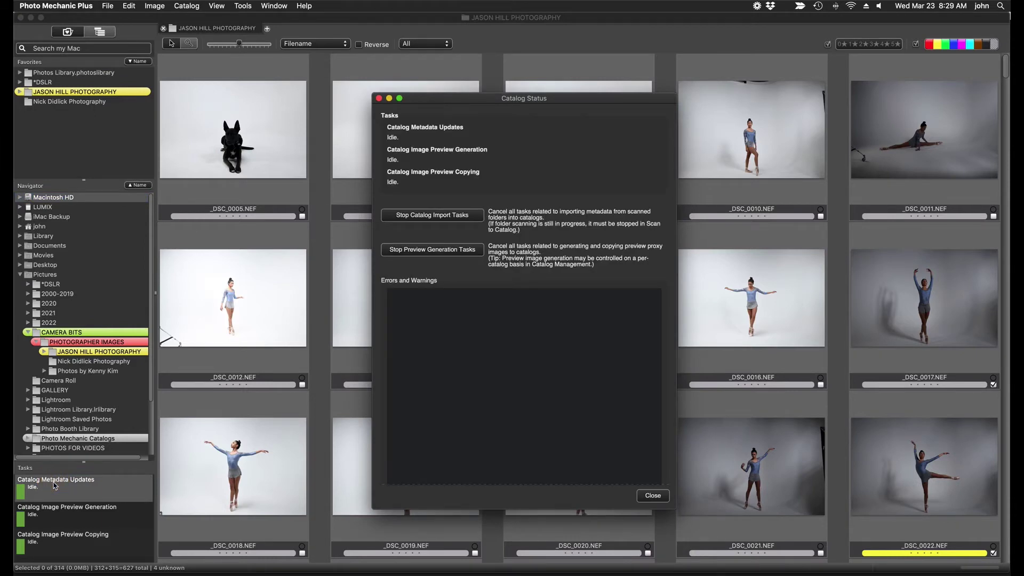
click(656, 497)
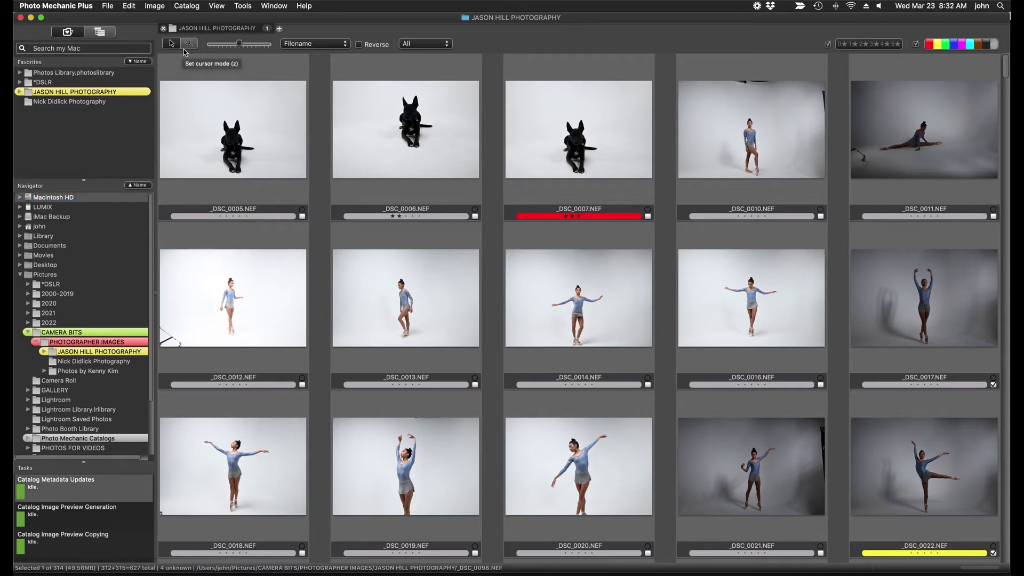
Step: Use the zoom cursor to magnify details in the thumbnails _DSC_0005.NEF and _DSC_0017.NEF
click(189, 46)
mouse_move(229, 129)
mouse_down()
mouse_move(232, 164)
mouse_move(233, 133)
mouse_up()
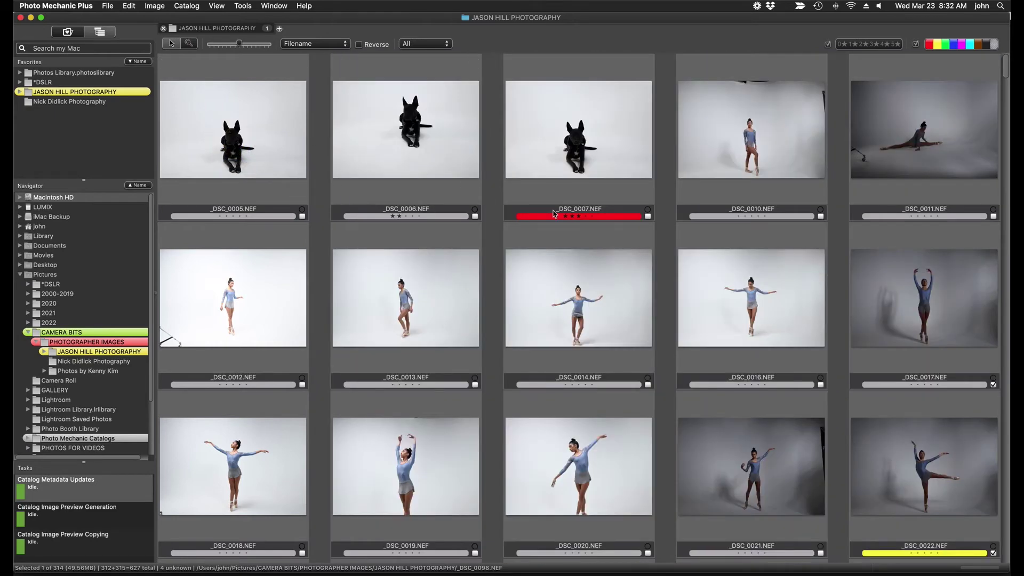
drag(926, 277, 925, 278)
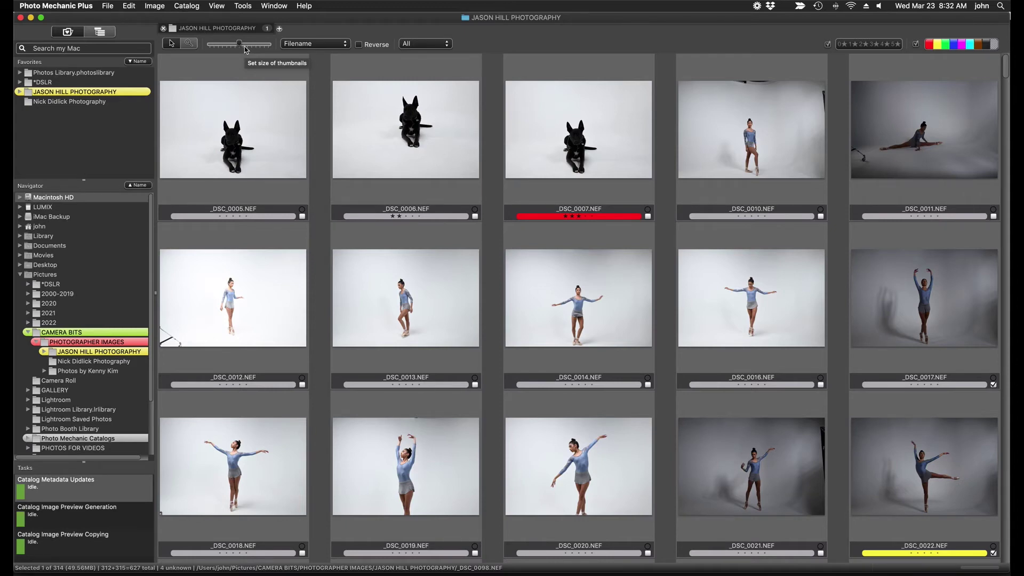
Step: Check the default thumbnail size in the Contact Sheet preferences and try resizing the sheet's thumbnails
key(super+comma)
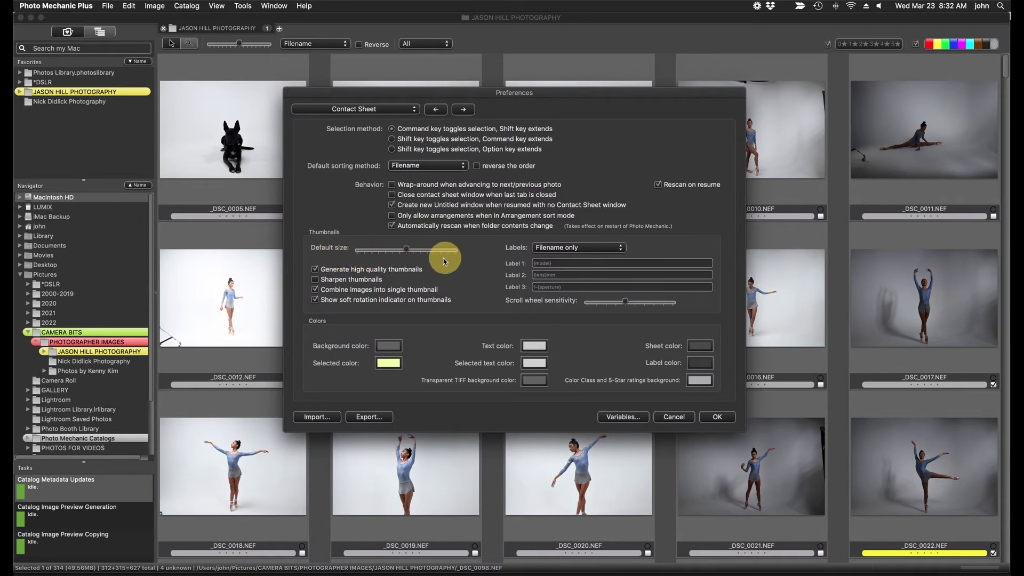
key(Return)
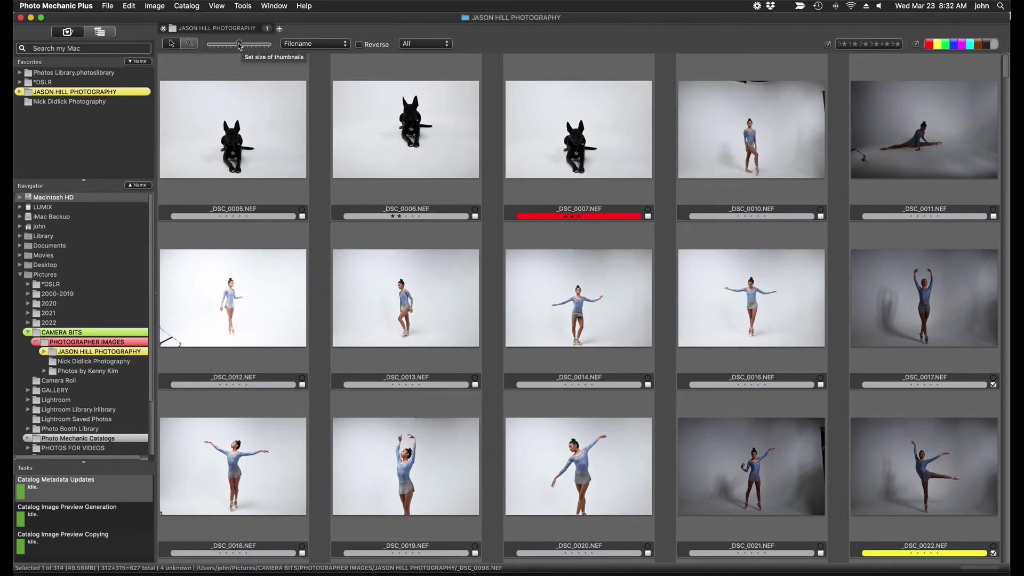
mouse_move(239, 43)
mouse_down()
mouse_move(222, 40)
mouse_move(253, 43)
mouse_move(239, 45)
mouse_up()
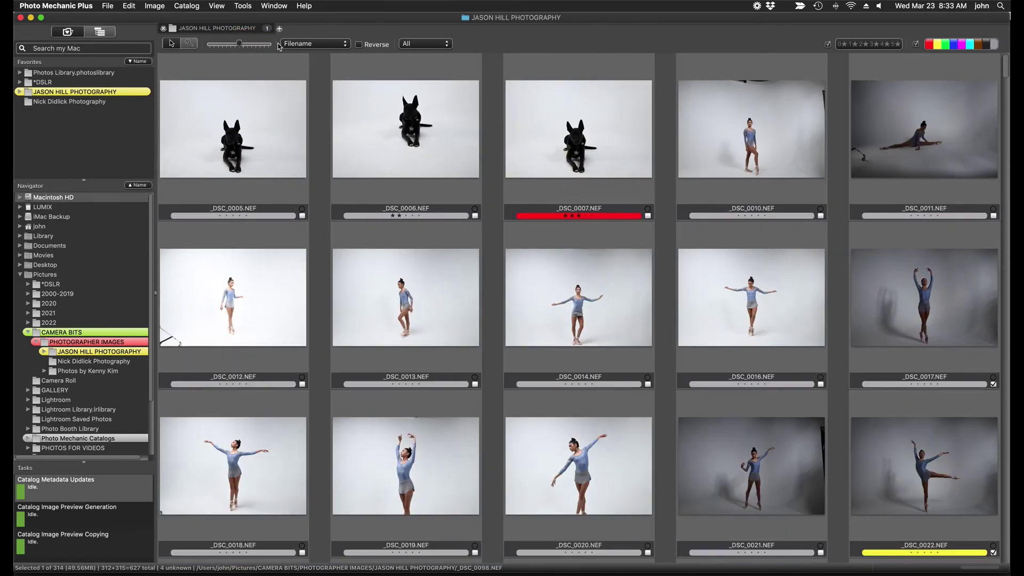
Step: Examine the available sort orders, keeping Filename, and the default sorting method in the Contact Sheet preferences
click(324, 44)
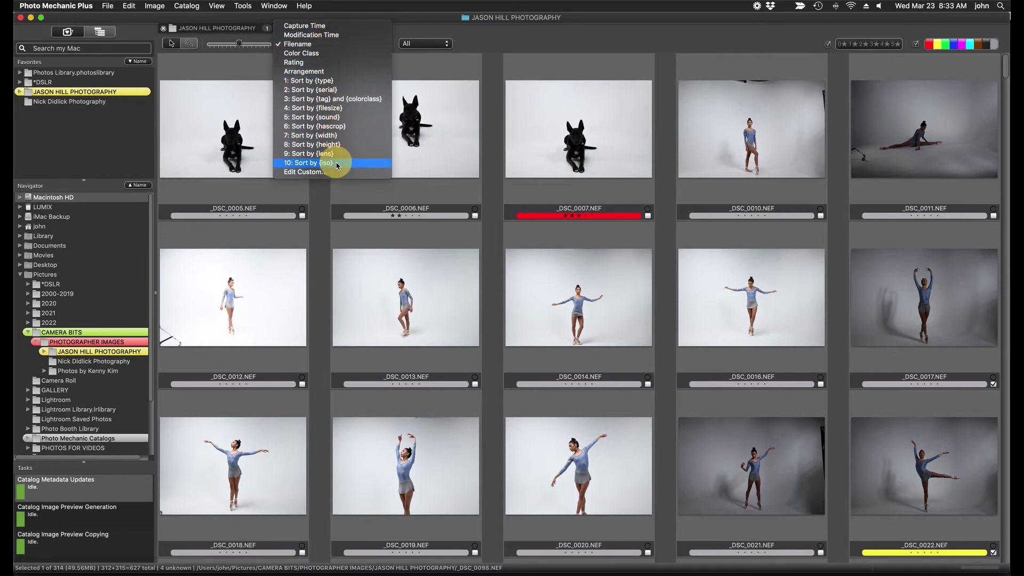
click(338, 46)
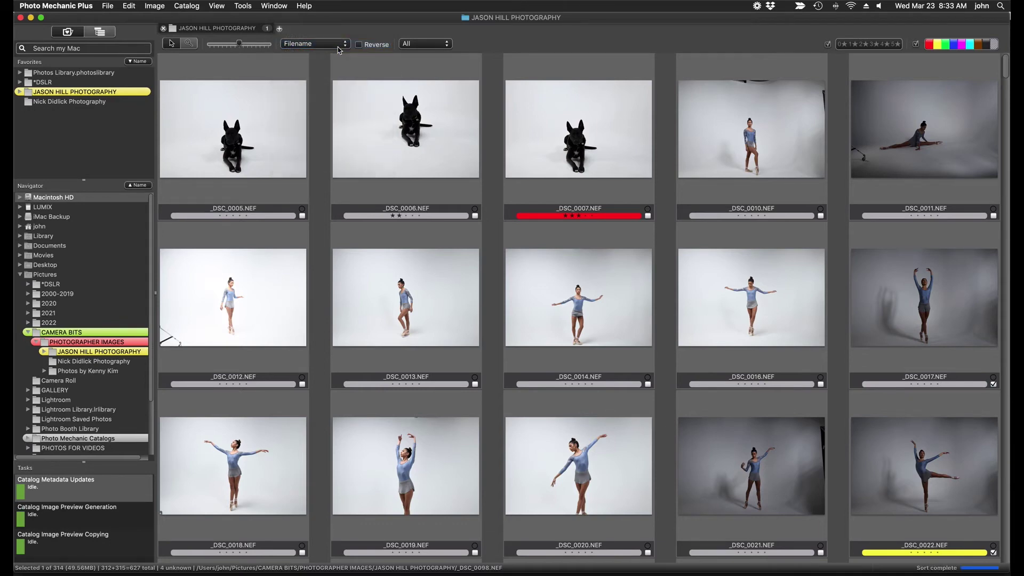
key(super+comma)
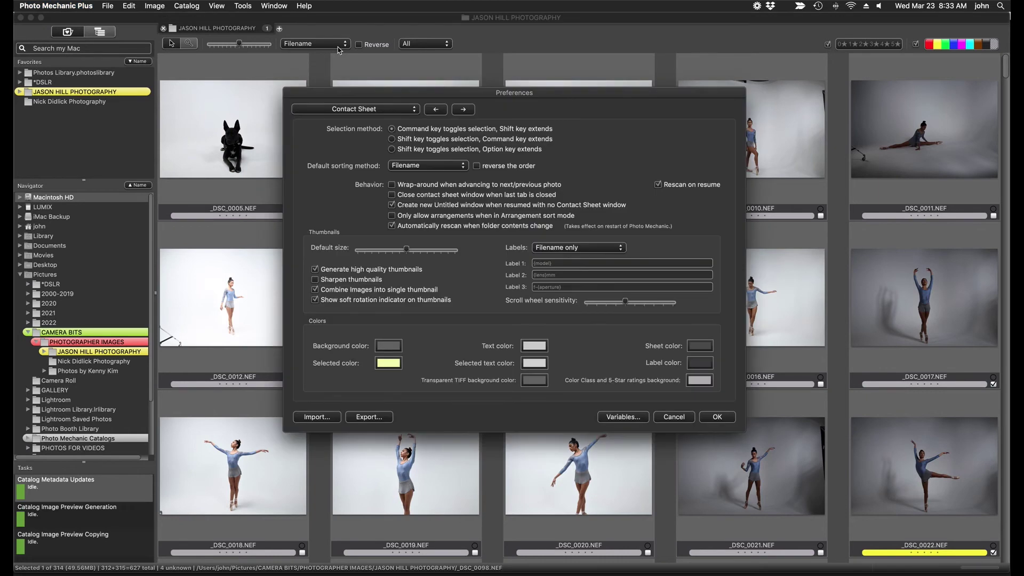
click(358, 169)
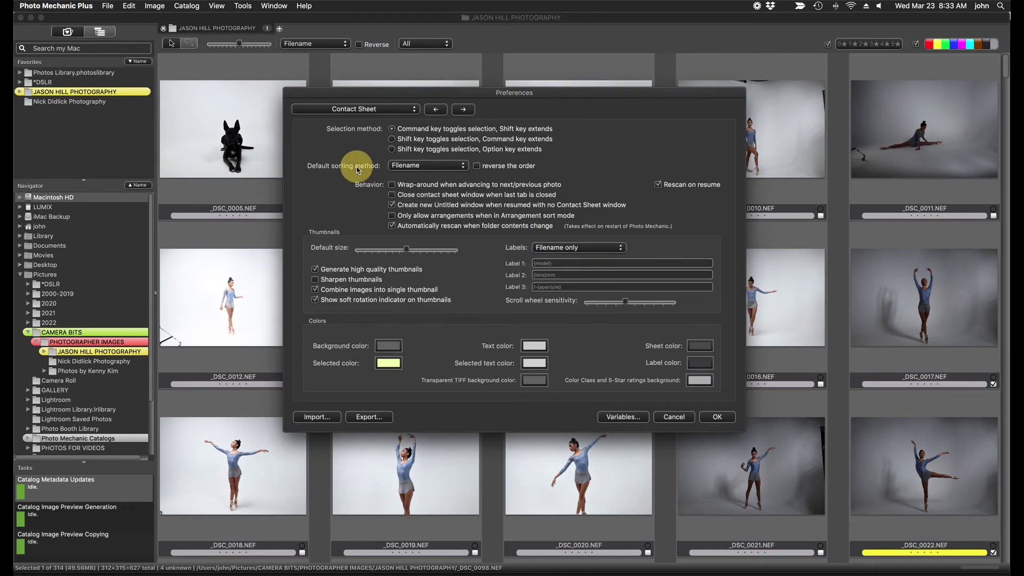
click(460, 167)
click(460, 167)
key(Return)
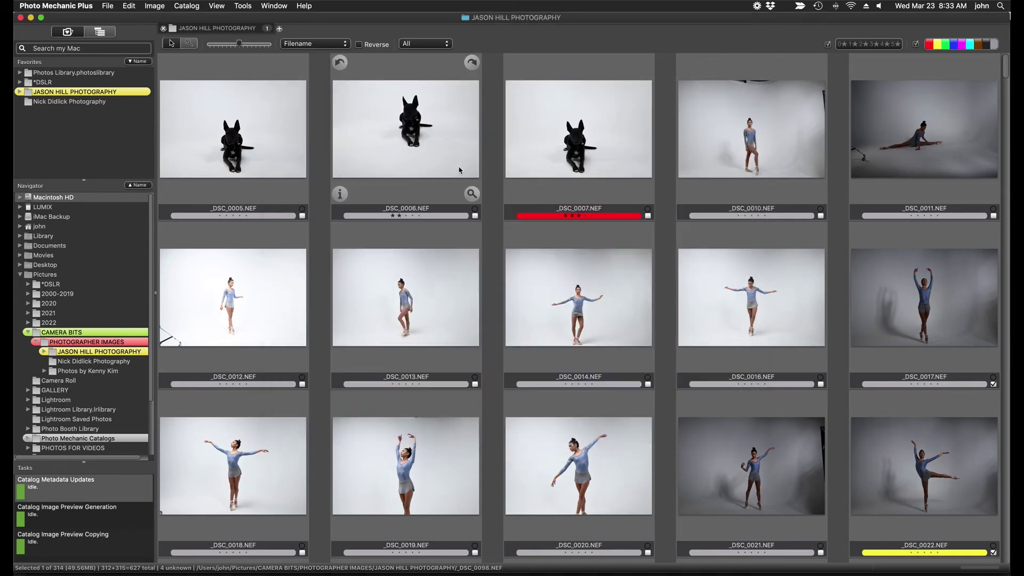
Step: Reverse the contact sheet's Filename sort and restore the normal order
click(359, 45)
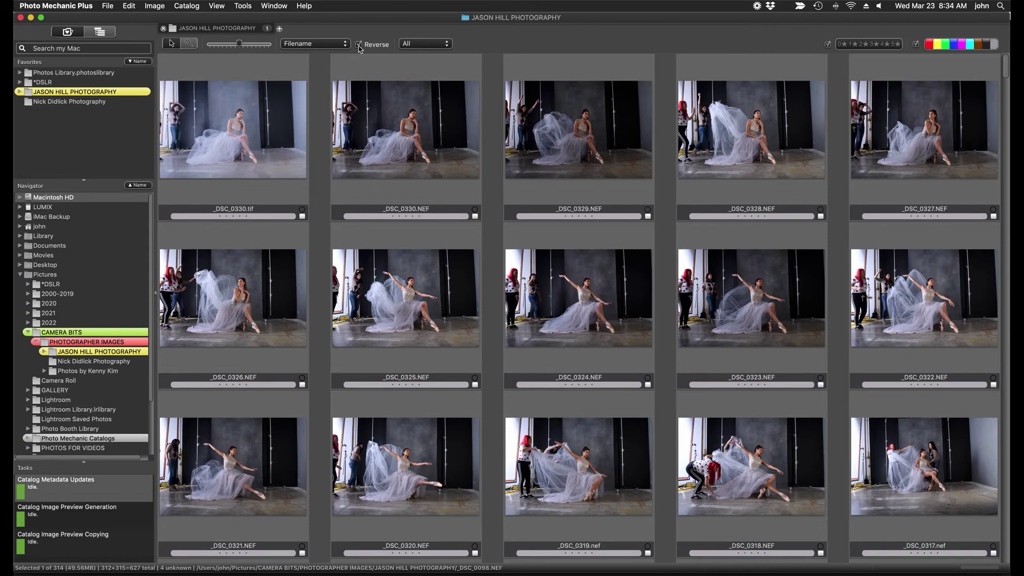
click(359, 45)
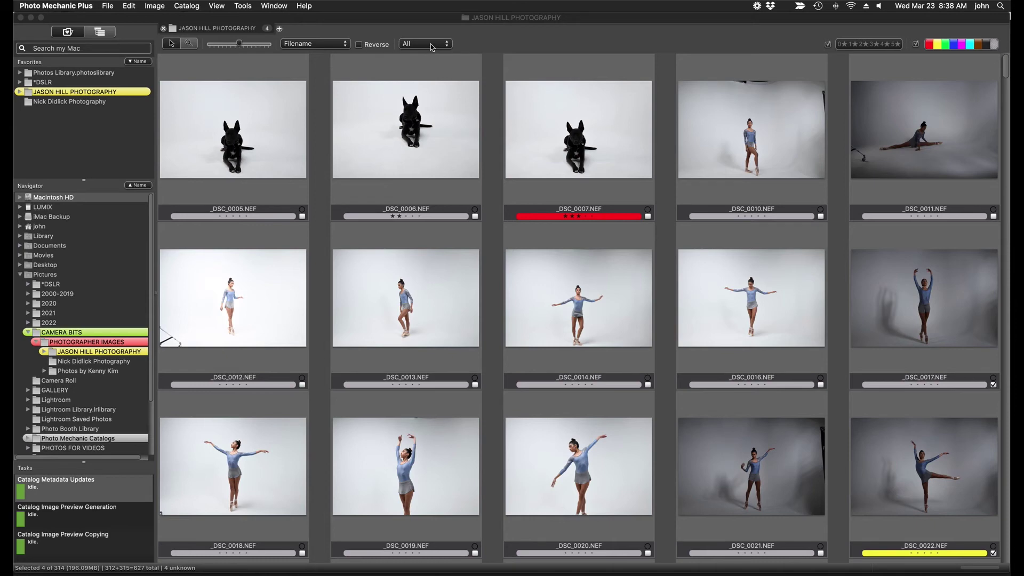
Step: View the contact sheet filtered to Selected, Tagged and Untagged photos in turn, and return it to All
click(432, 46)
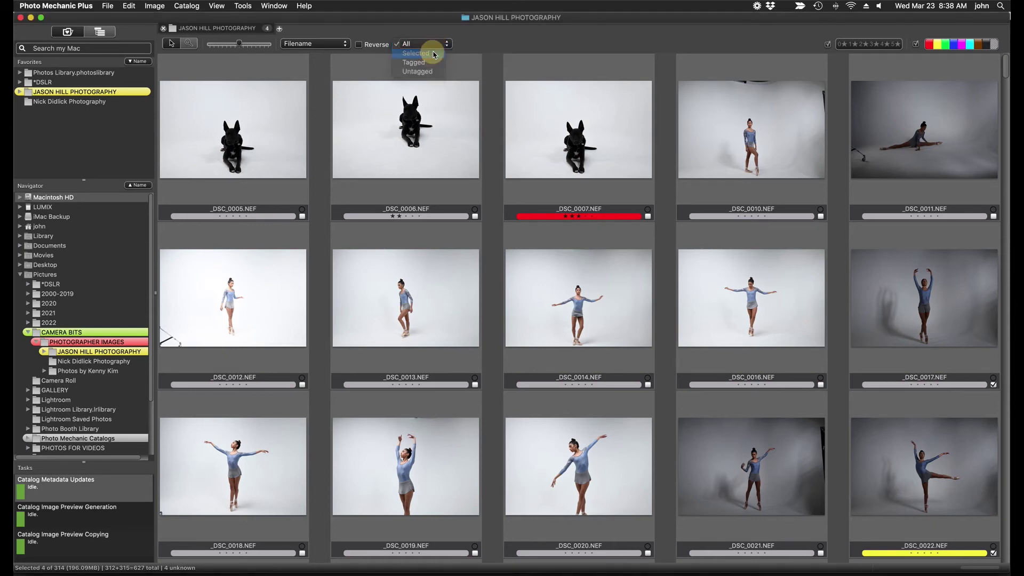
click(435, 54)
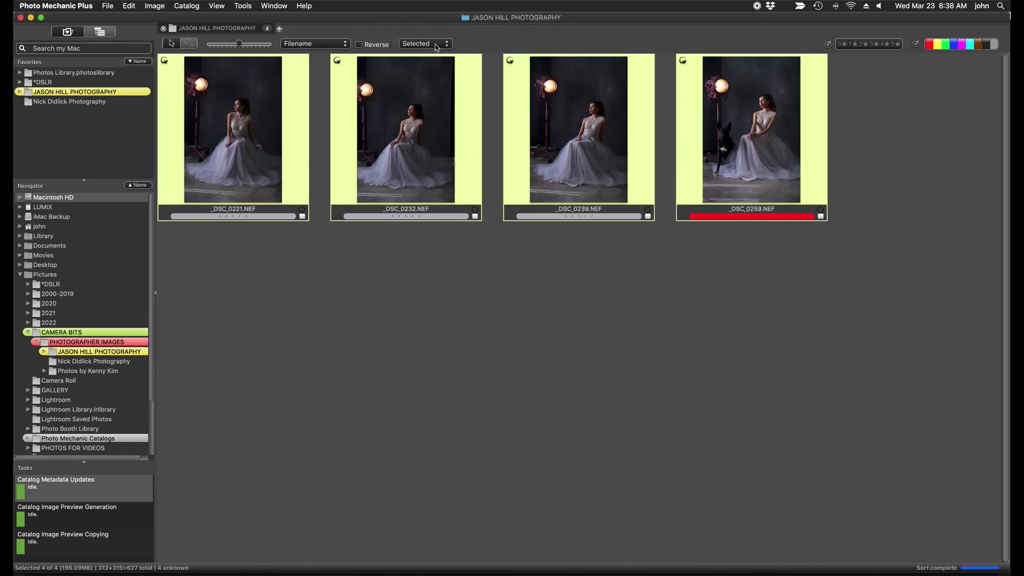
click(433, 45)
click(437, 54)
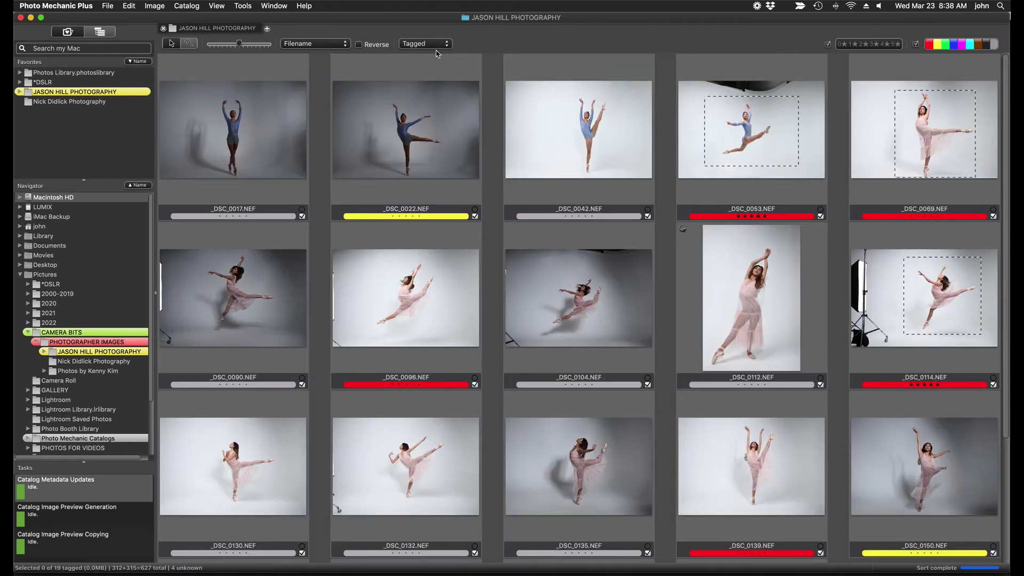
click(436, 46)
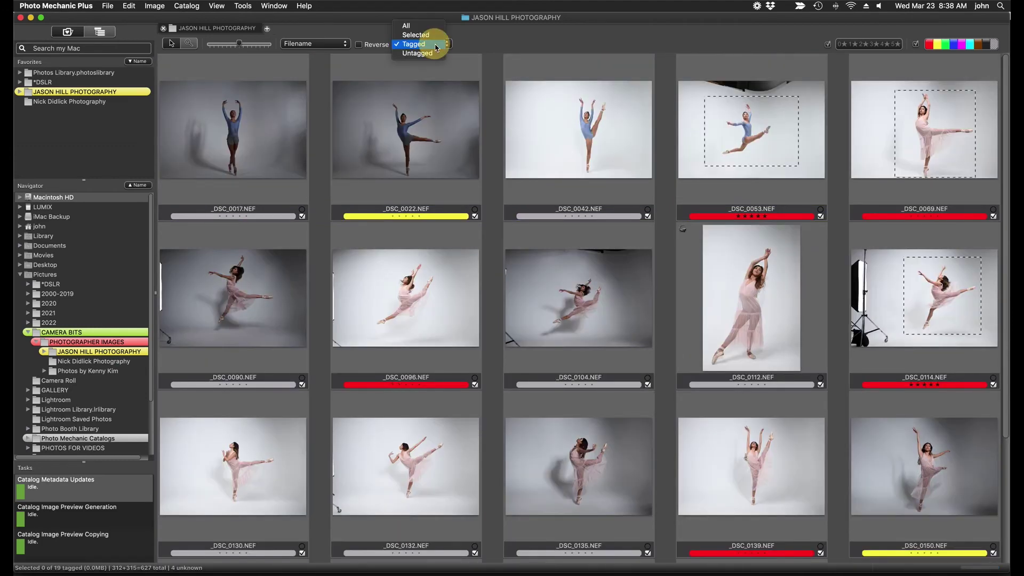
click(436, 55)
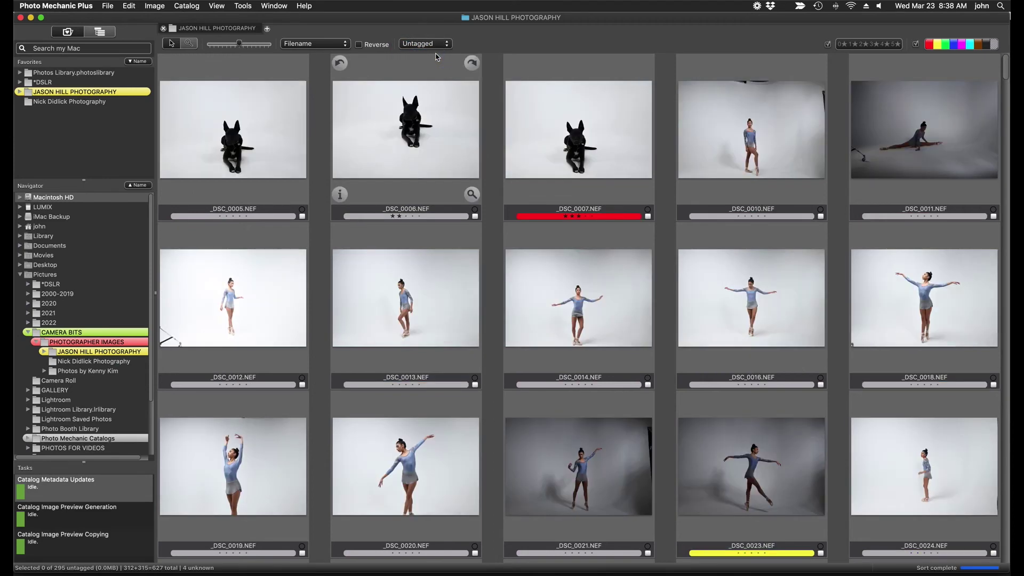
click(434, 43)
click(431, 22)
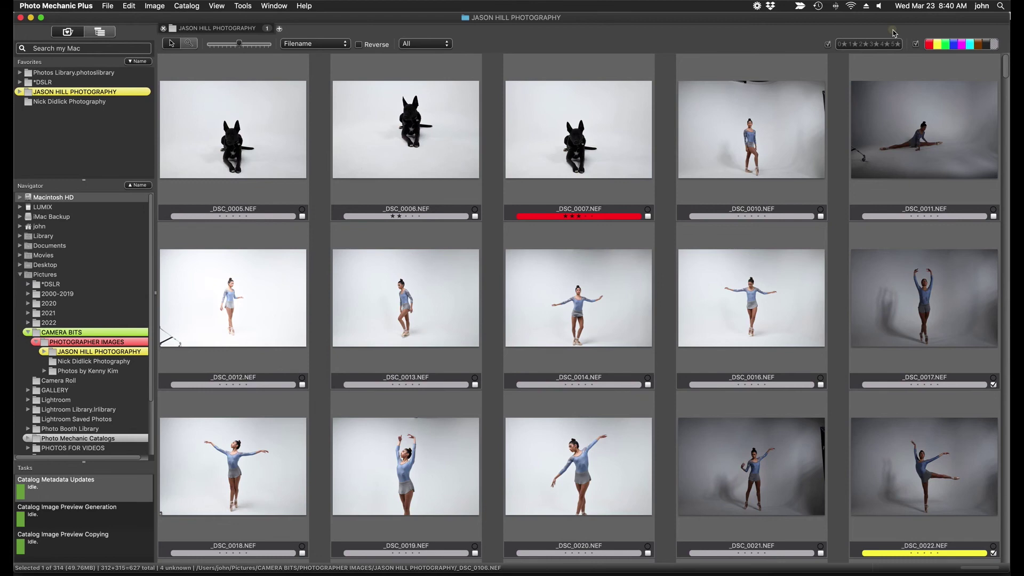
click(892, 29)
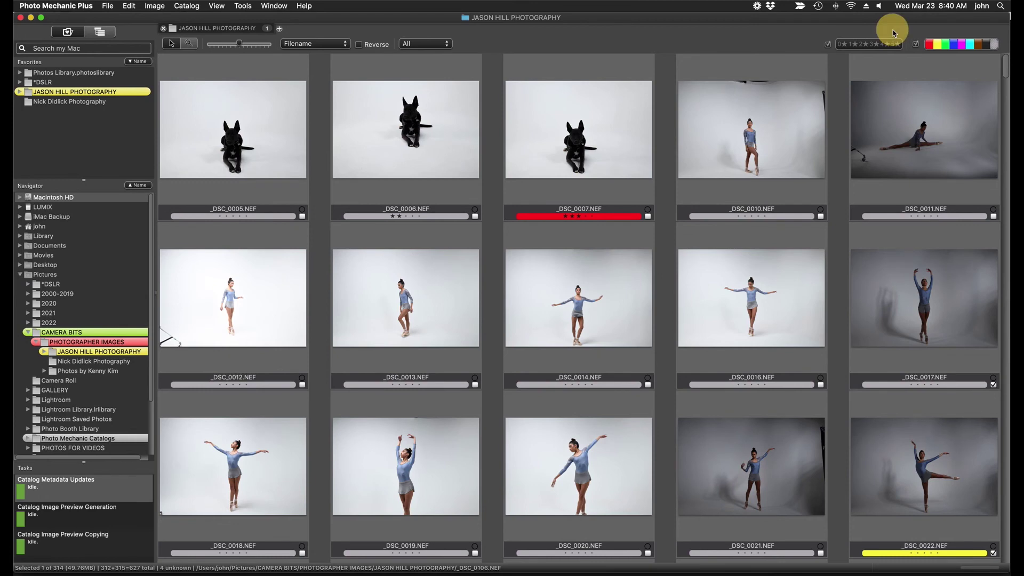
Step: View only the photos in the red color class, and show every color class again
click(938, 30)
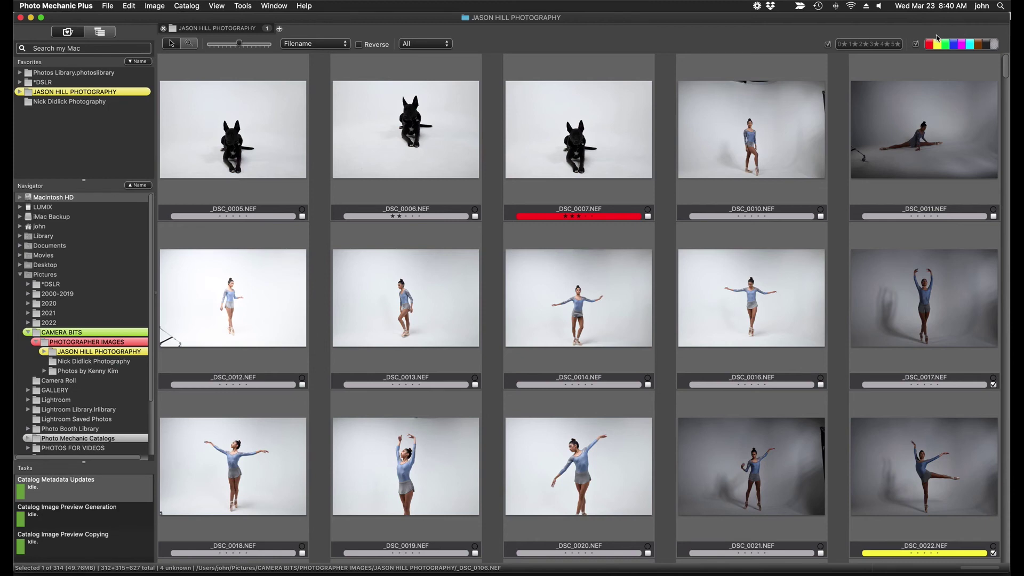
click(931, 48)
click(930, 48)
alt+click(930, 48)
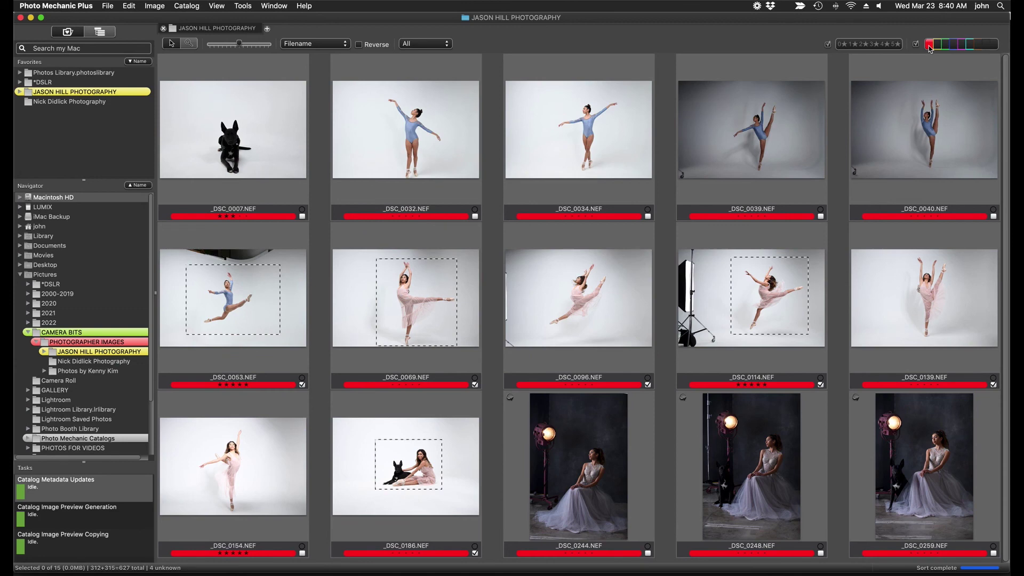
alt+click(931, 48)
Step: View only the 5-star photos by turning off all other ratings, and turn all star ratings back on
right_click(900, 48)
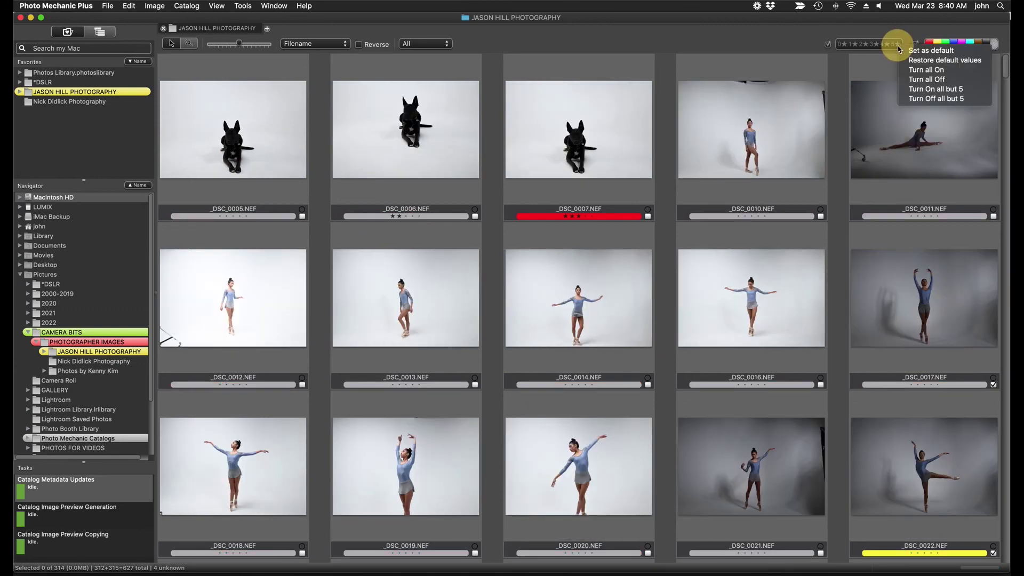
click(930, 98)
right_click(900, 45)
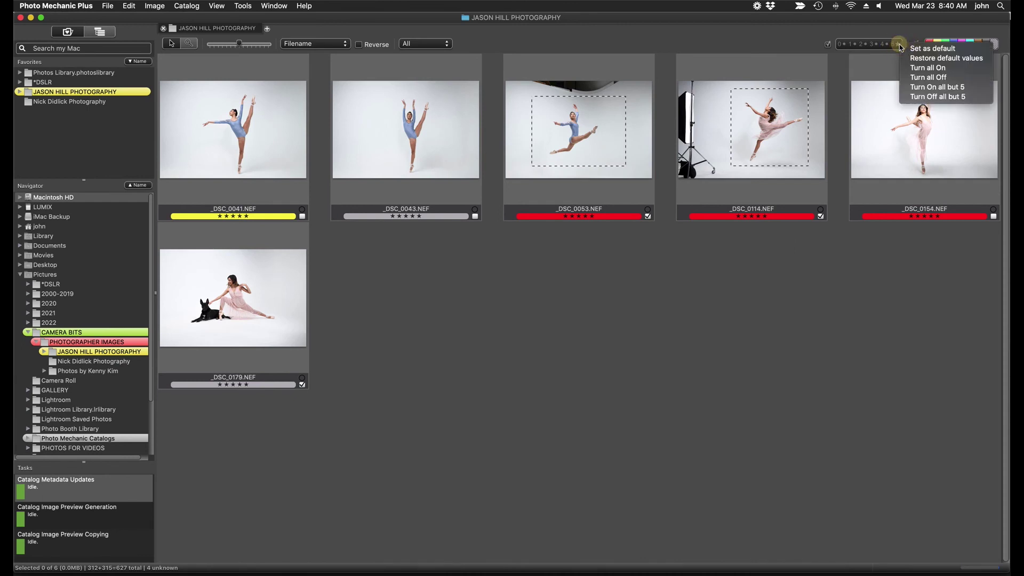
click(916, 69)
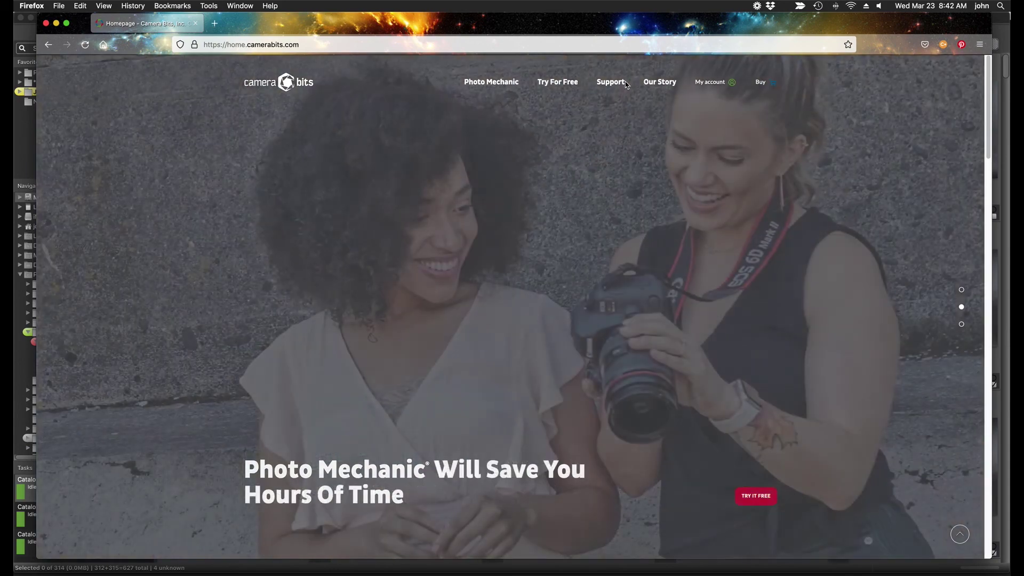
Step: Open the Help Center on the Camera Bits website in Firefox, look through its Knowledge base articles, and return to the homepage
mouse_move(621, 86)
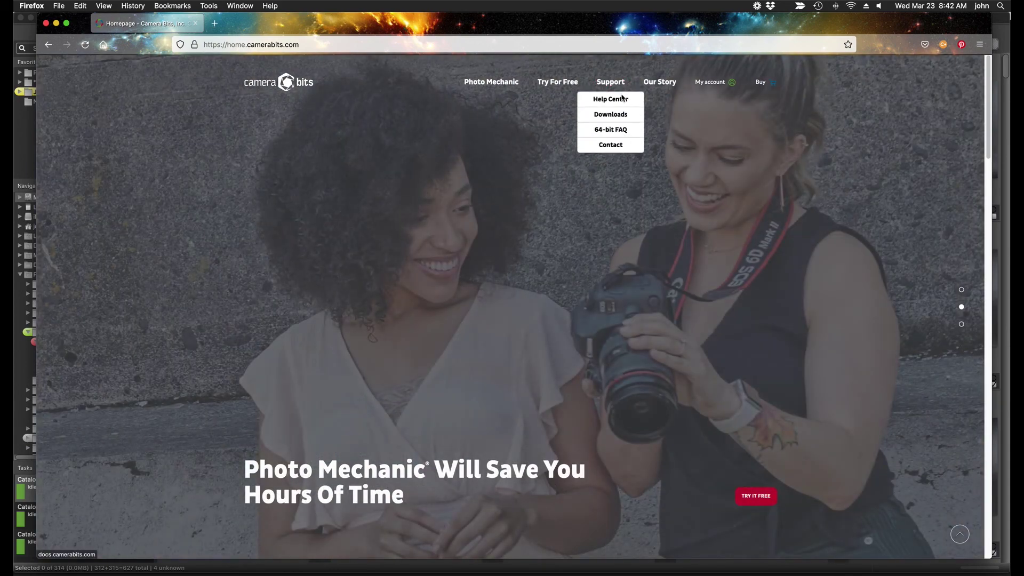
click(622, 103)
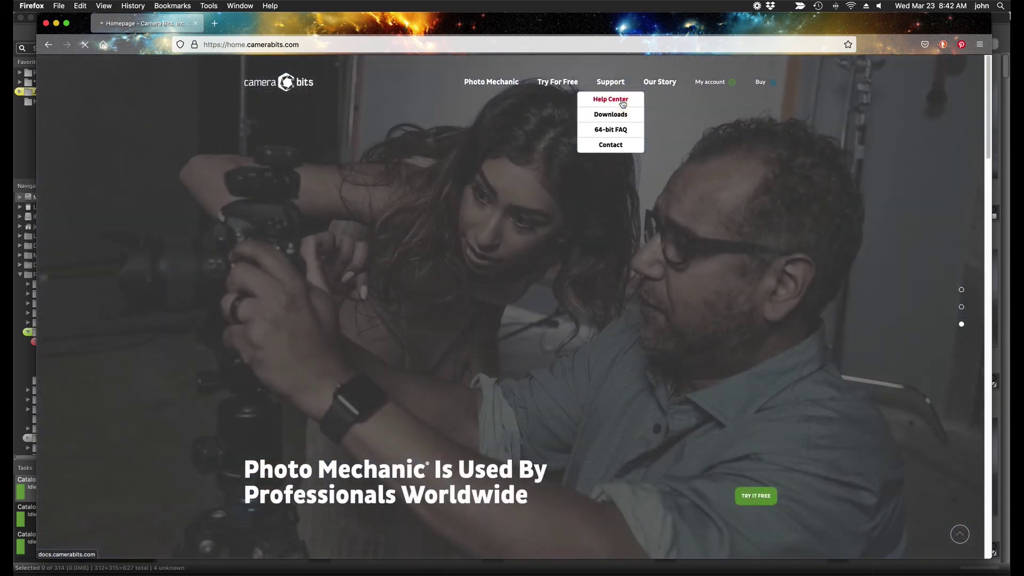
scroll(647, 241, down, 5)
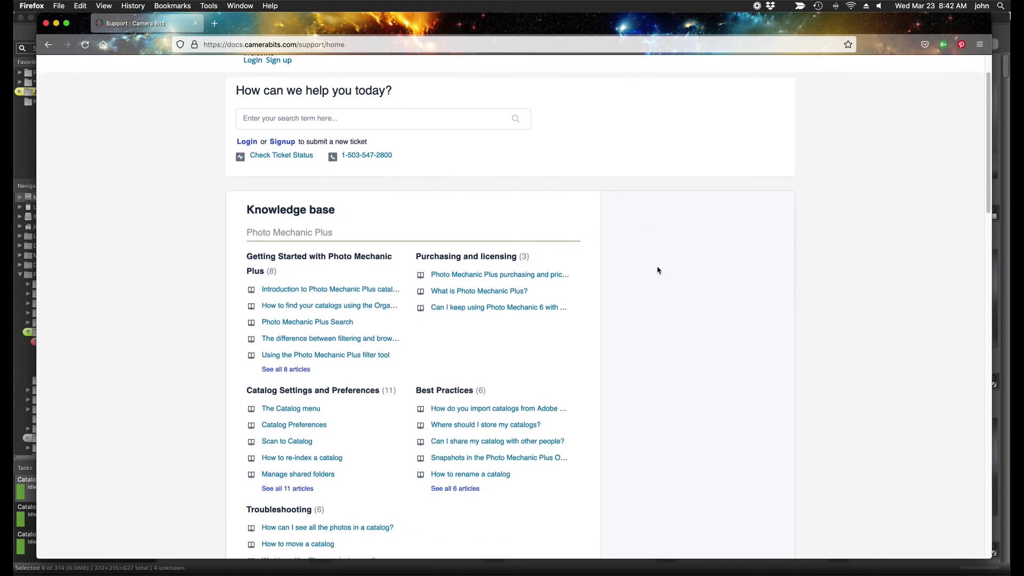
scroll(658, 271, down, 6)
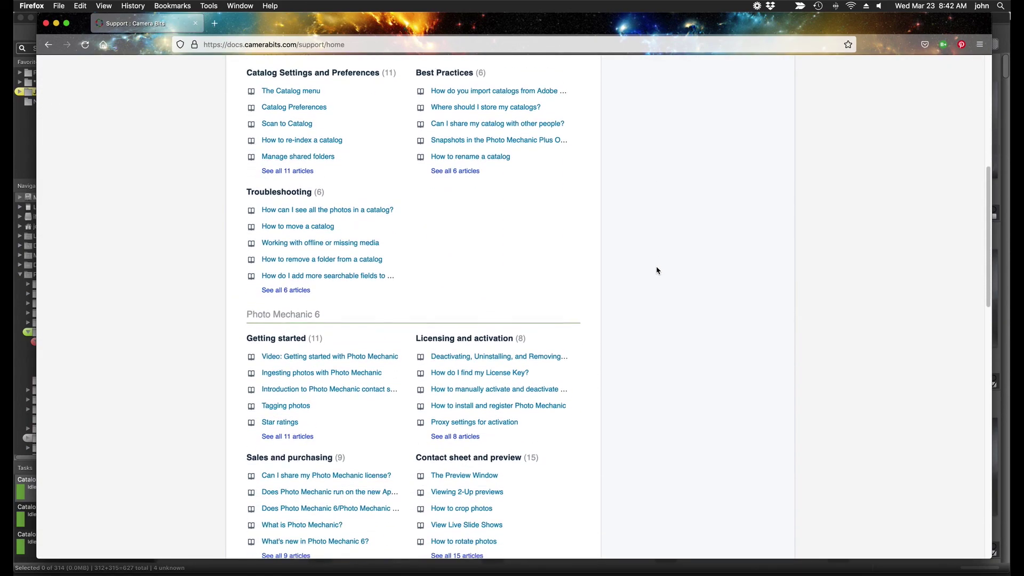
scroll(657, 271, down, 2)
scroll(658, 271, up, 6)
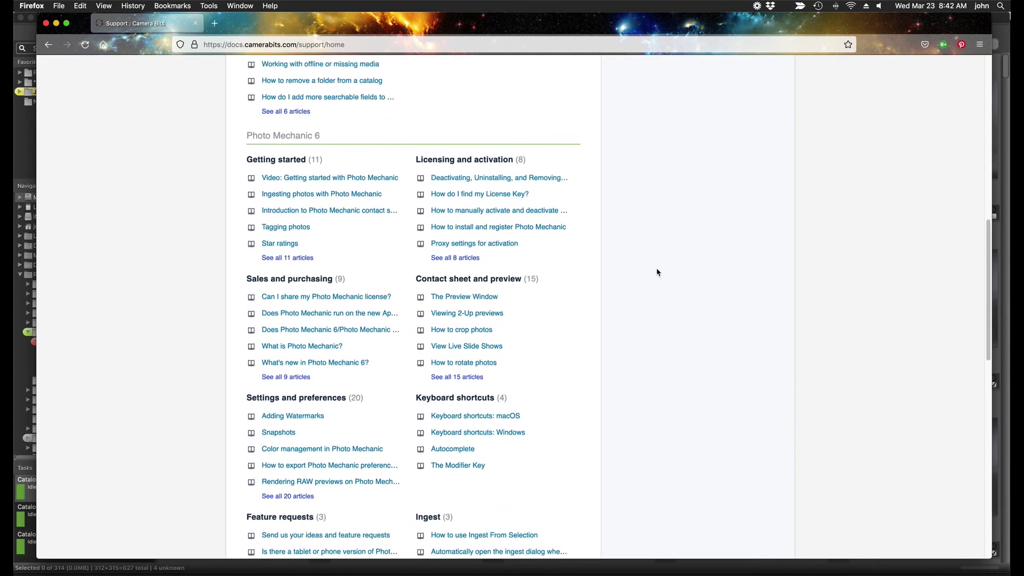
scroll(657, 271, up, 7)
click(286, 85)
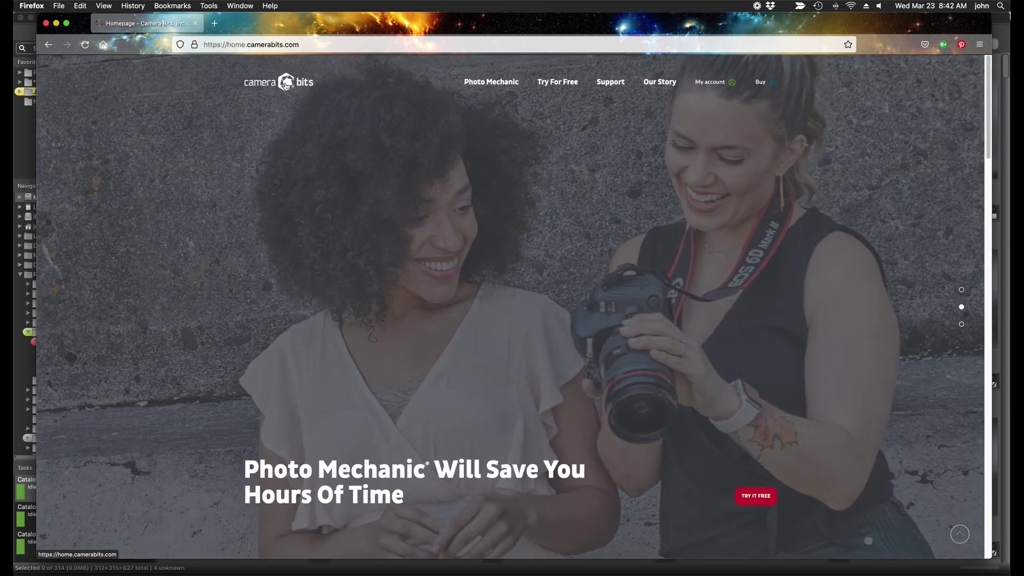